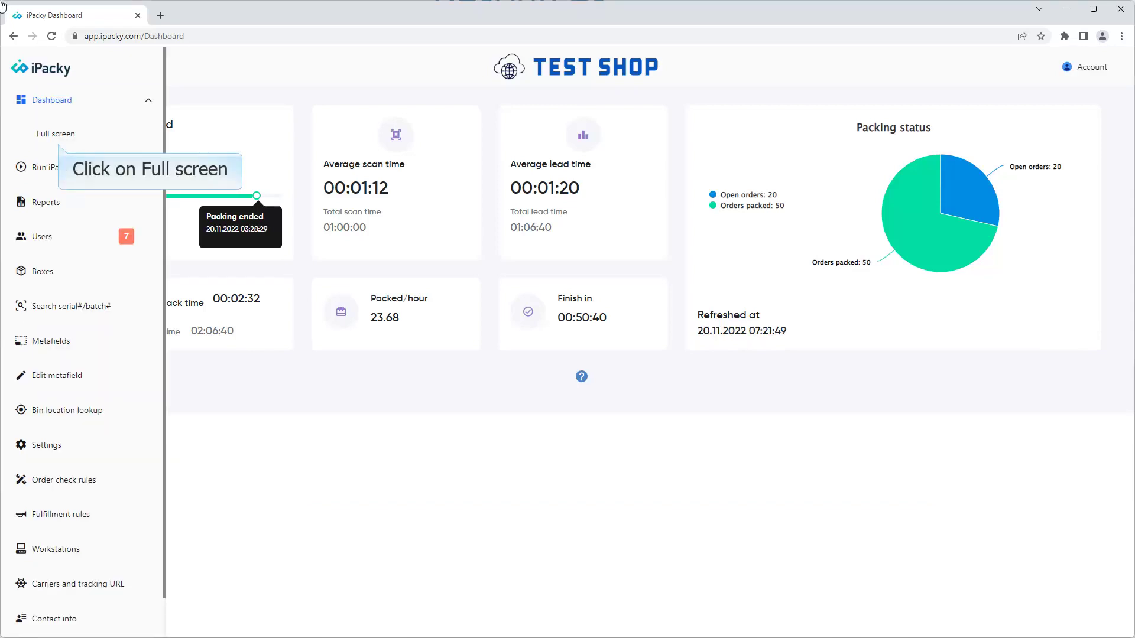
click(62, 135)
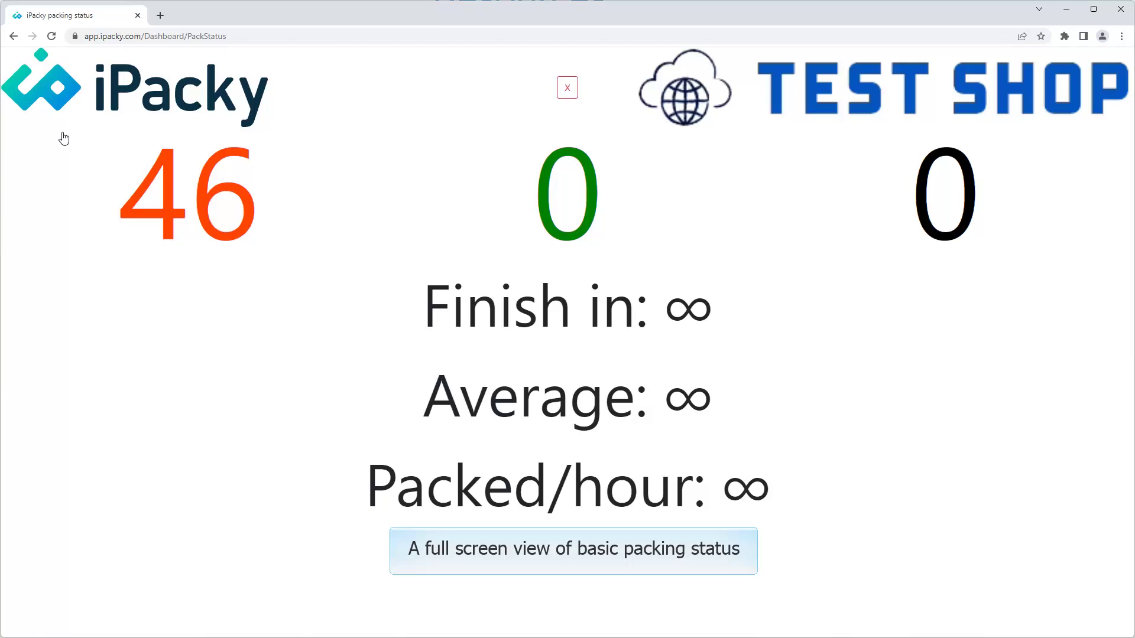
click(566, 88)
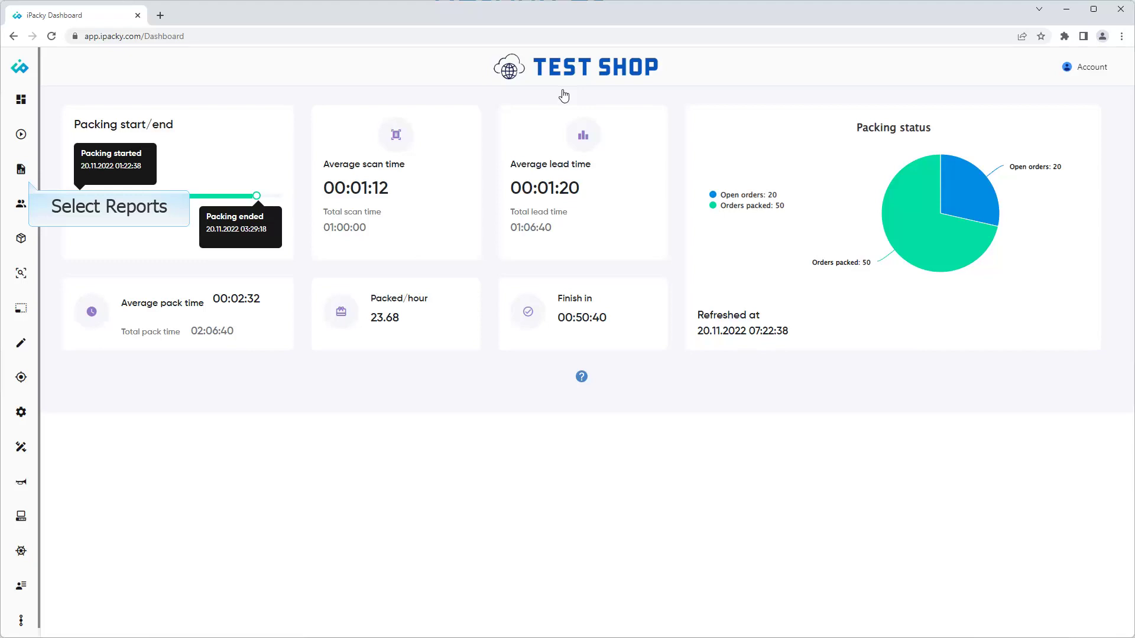
Step: Open the Orders report showing 12 packed orders, 66 items and 111.05 packed per hour
click(26, 170)
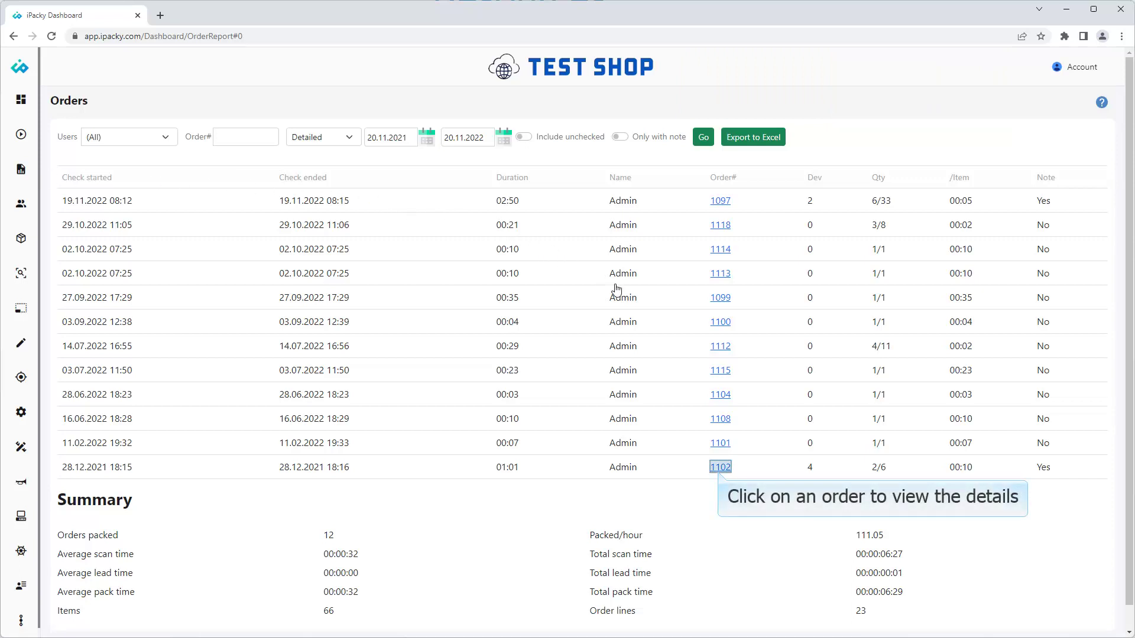
click(720, 467)
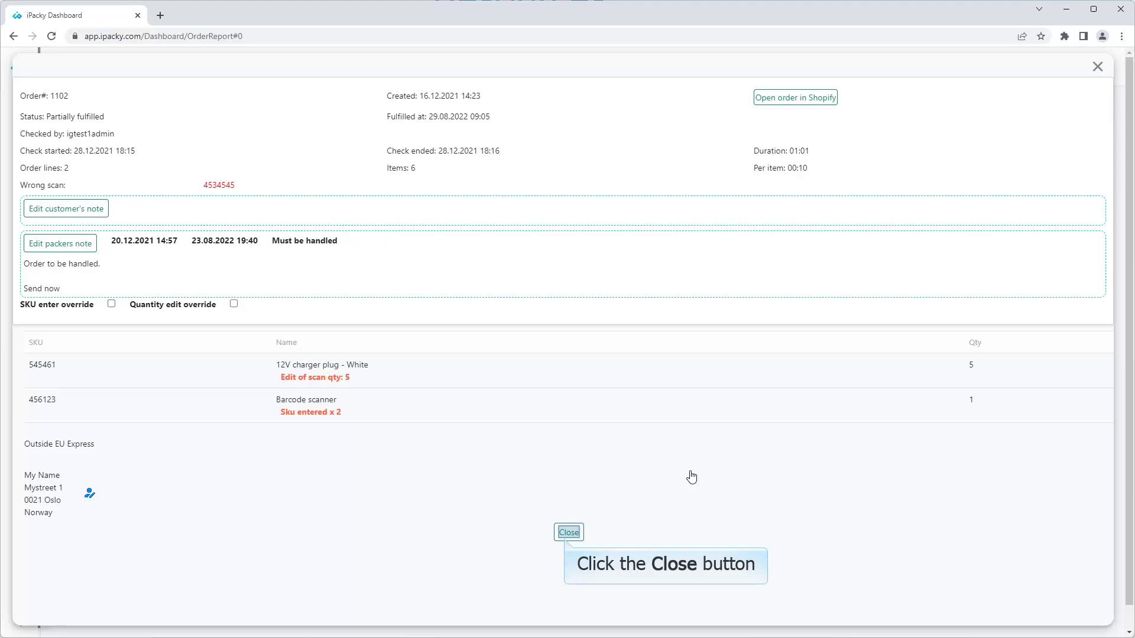
click(566, 534)
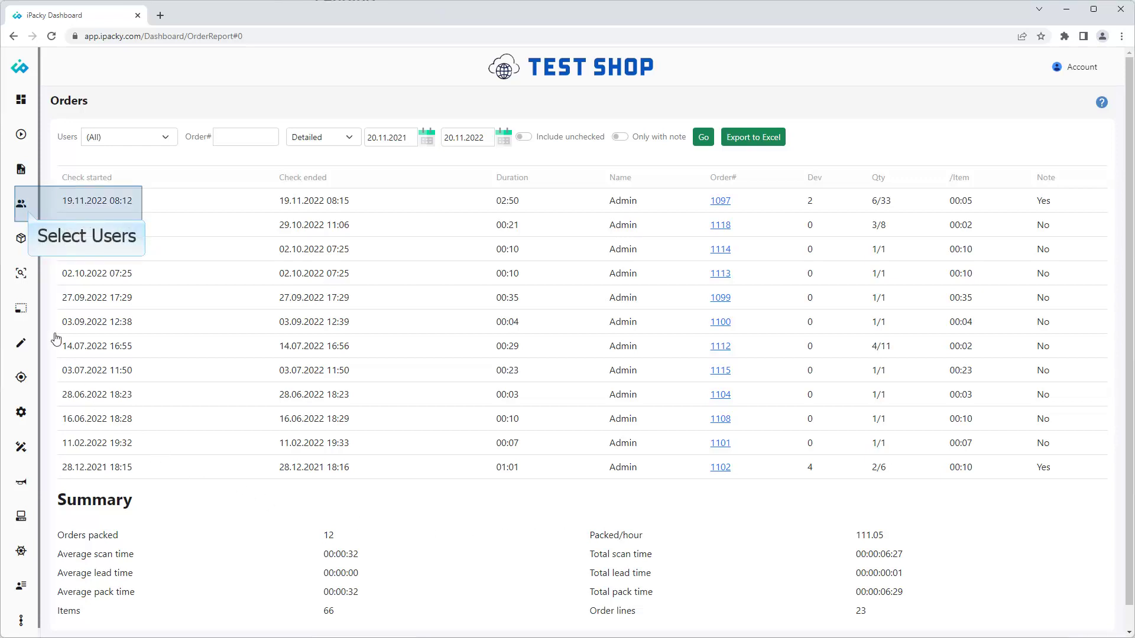
Step: Open the Users list of six enabled users with their short names and roles
click(27, 206)
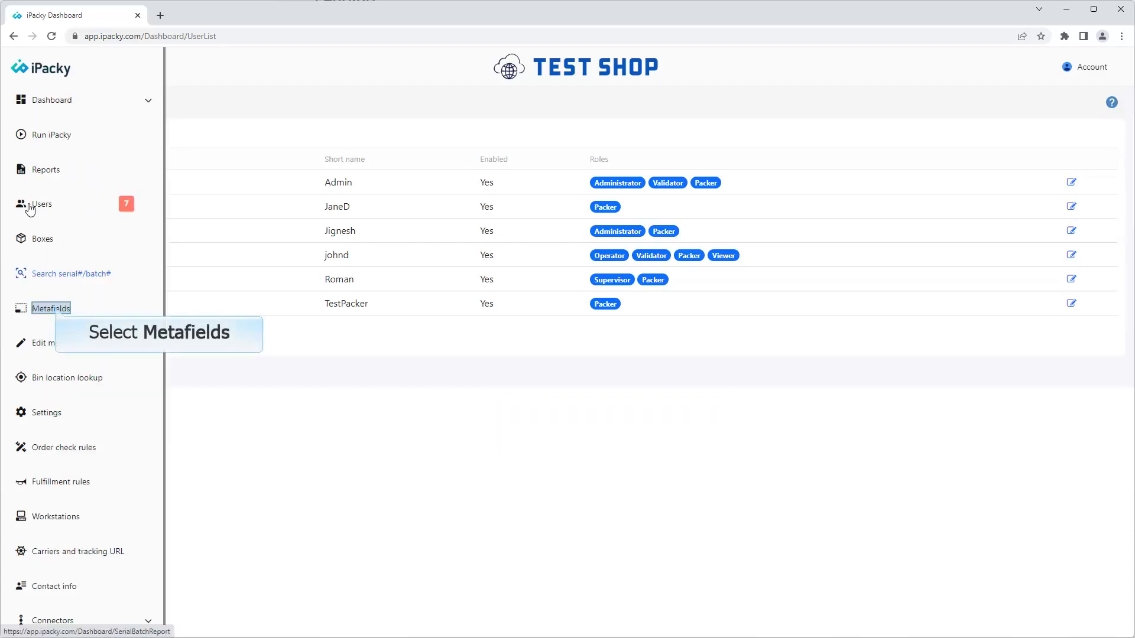
Step: Load all 239 products with their notes, barcode aliases and bins on the Metafields page
click(56, 310)
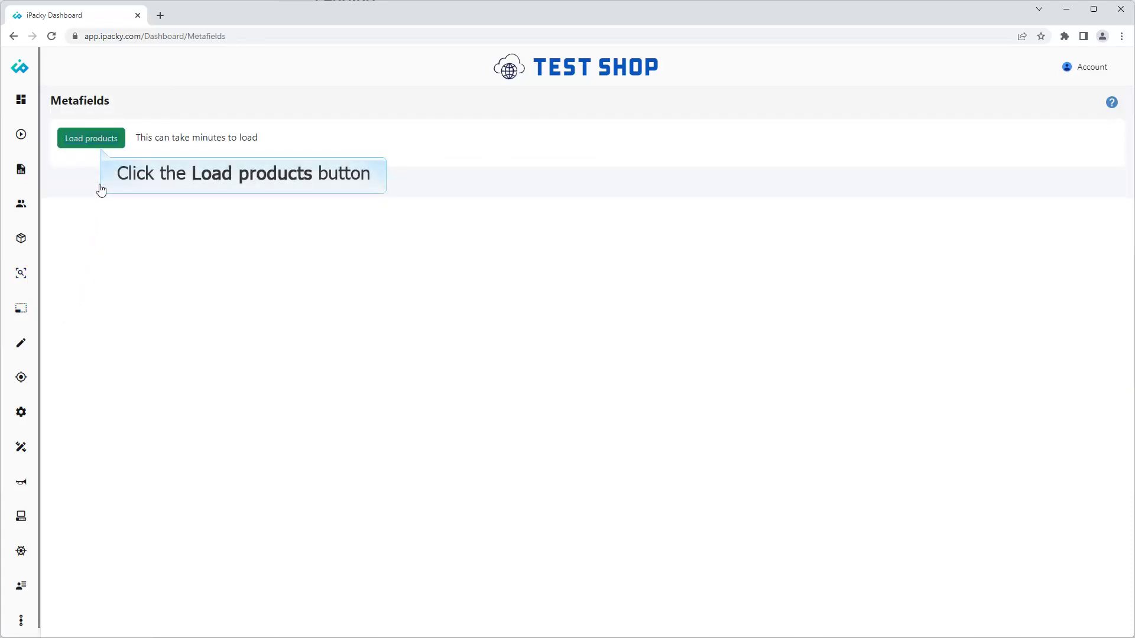
click(100, 139)
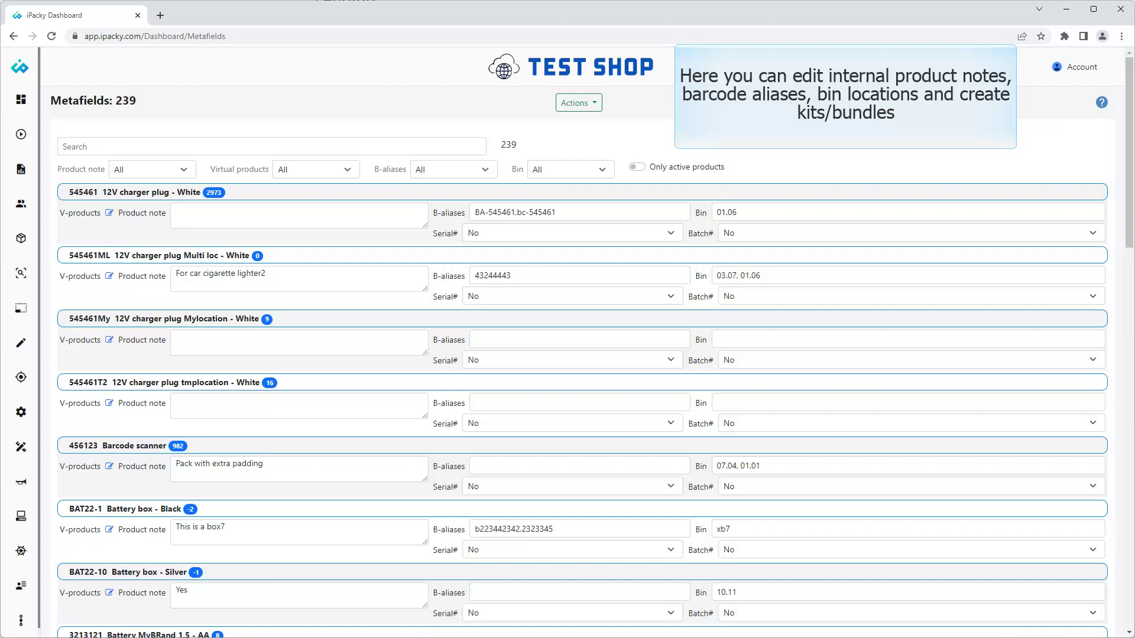
click(103, 144)
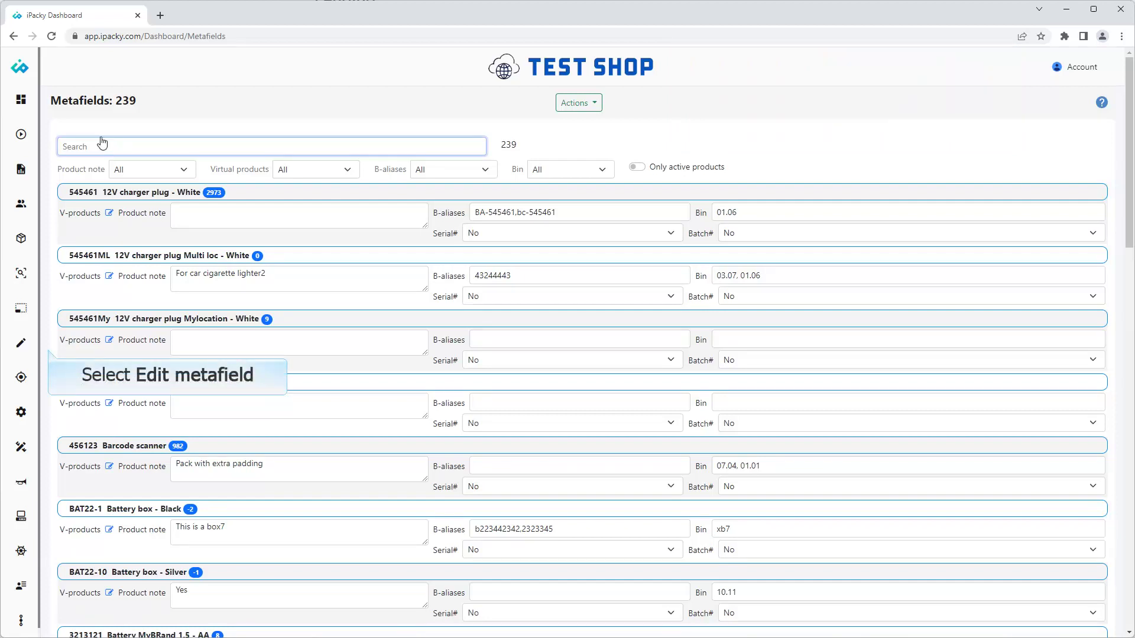
Step: Search for battery and open the Battery MyBRand 1.5 - AAA variant's metafields
click(21, 342)
text(attery)
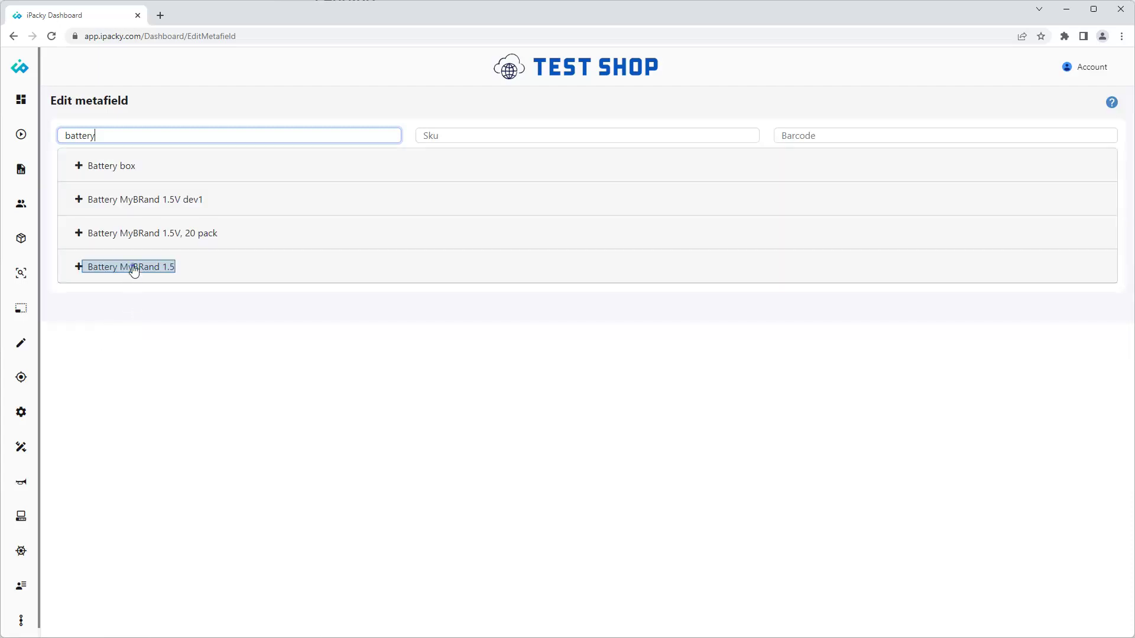
click(135, 268)
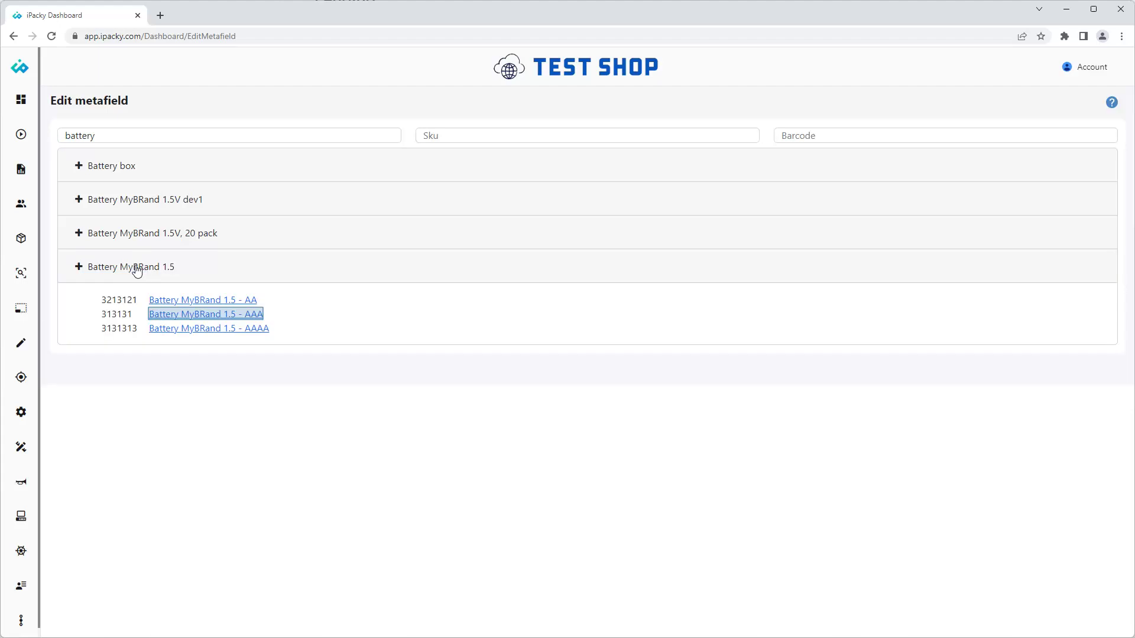
click(184, 314)
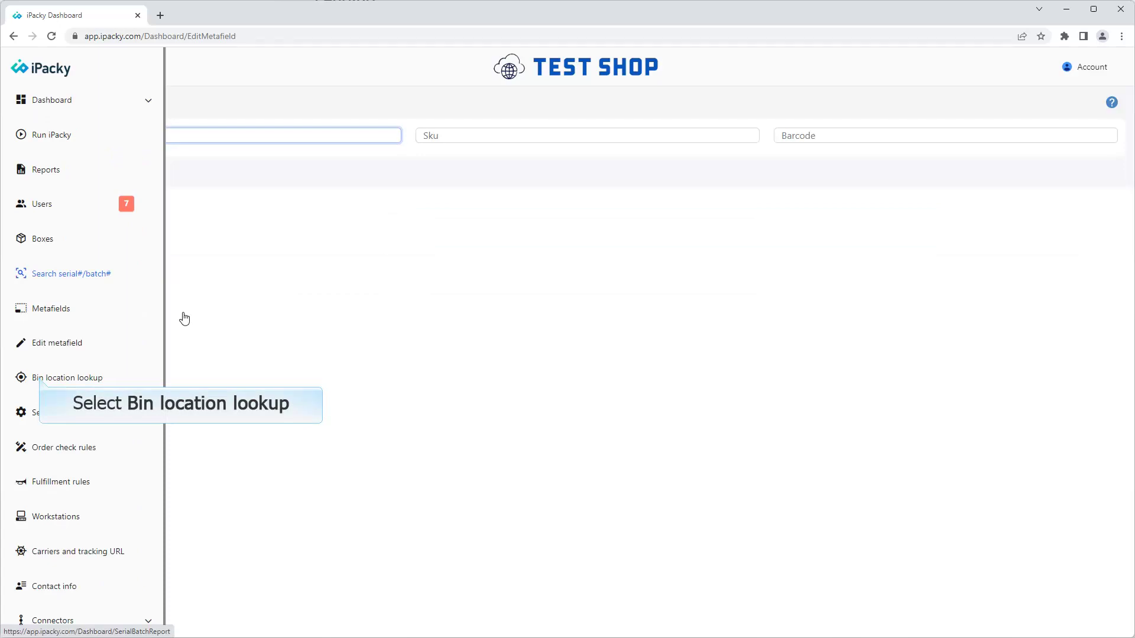
Step: Look up bin location 01.06, finding two 12V charger plug products
click(40, 380)
text(01.06)
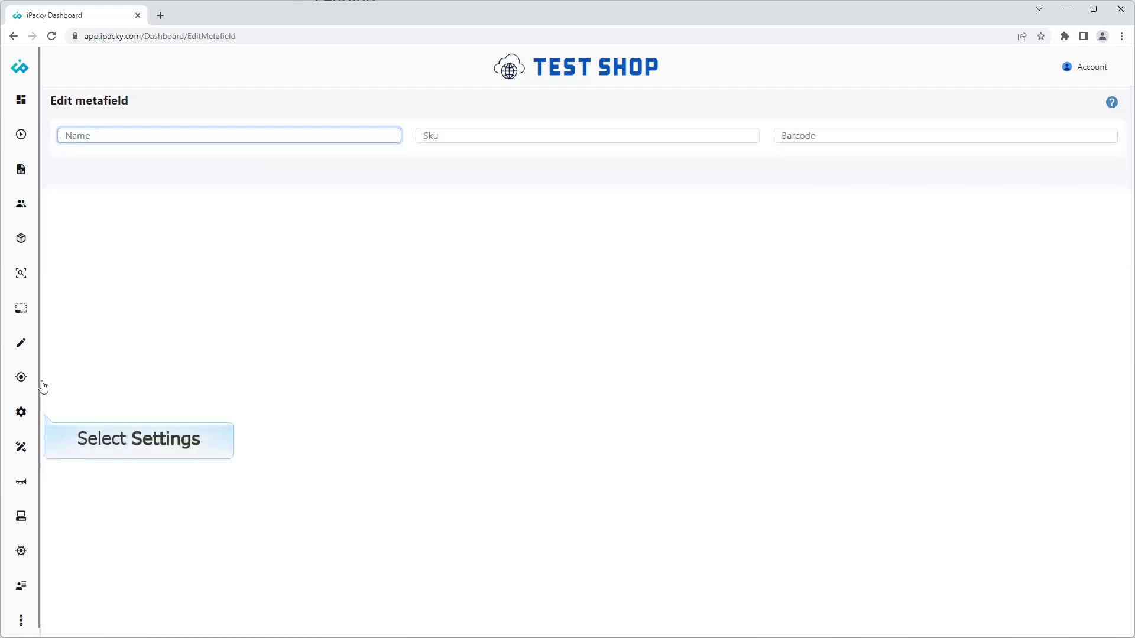
click(43, 414)
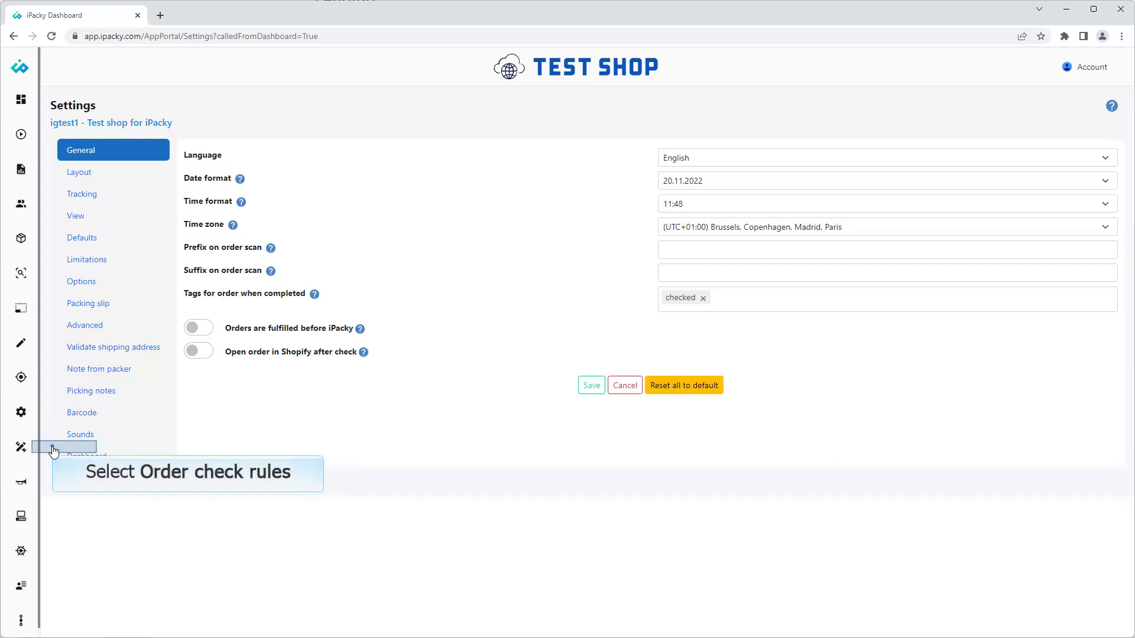
Step: Open the Order check rules, showing the WLC-1 welcome letter and ROLLS1 message rules
click(53, 451)
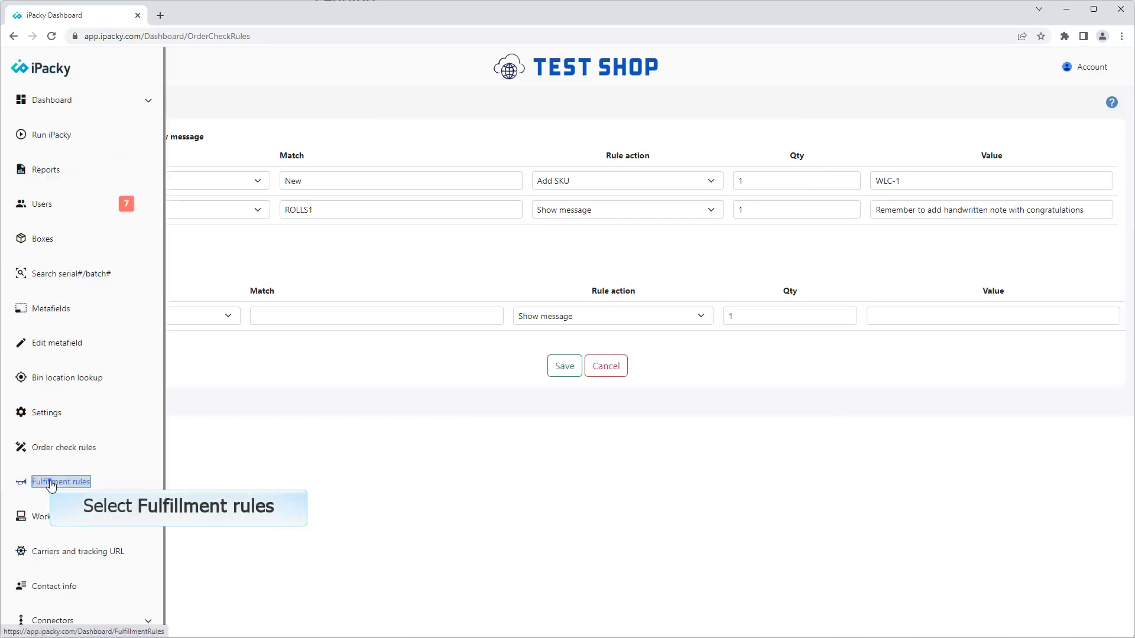
Step: Open the Fulfillment rules listing four shipment-text rules such as Free shipping and Store pickup
click(40, 482)
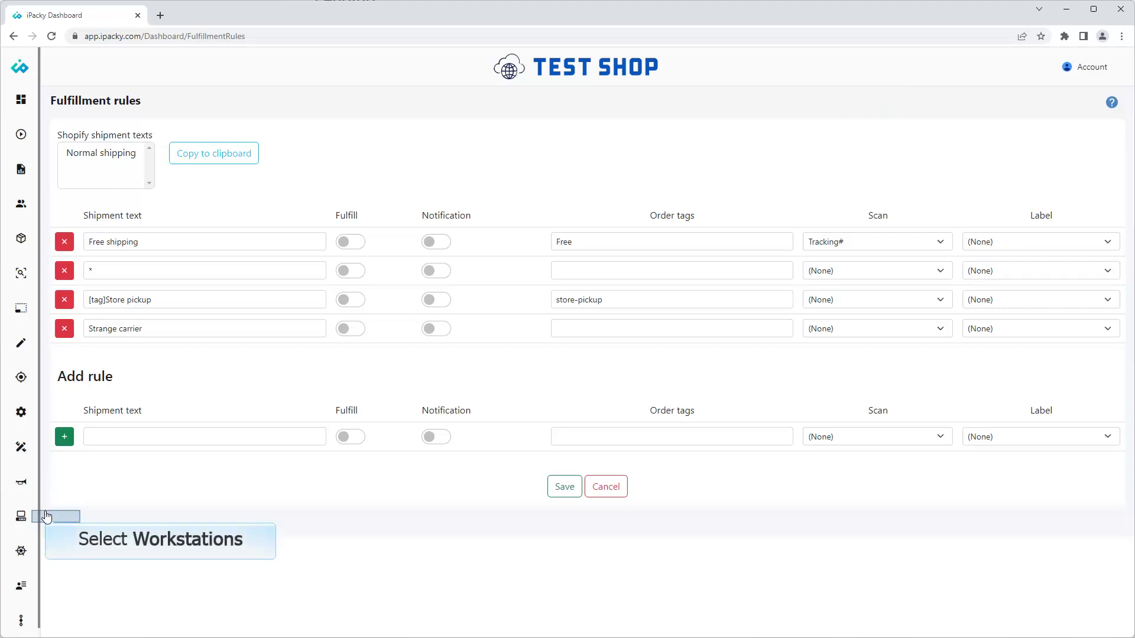
Step: Open Workstations showing Station1 and Station2 with their label, normal and packing-slip printers
click(41, 516)
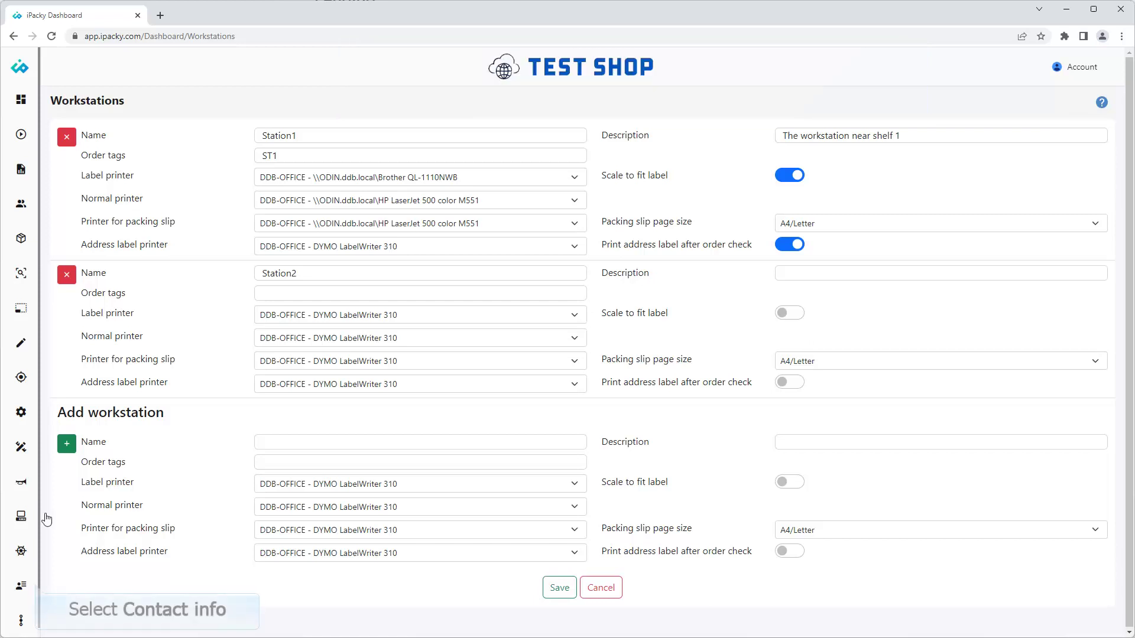
Step: Show the shop's contact details and expand the Connectors list, including Myparcel, Printnode and Sendcloud
click(36, 587)
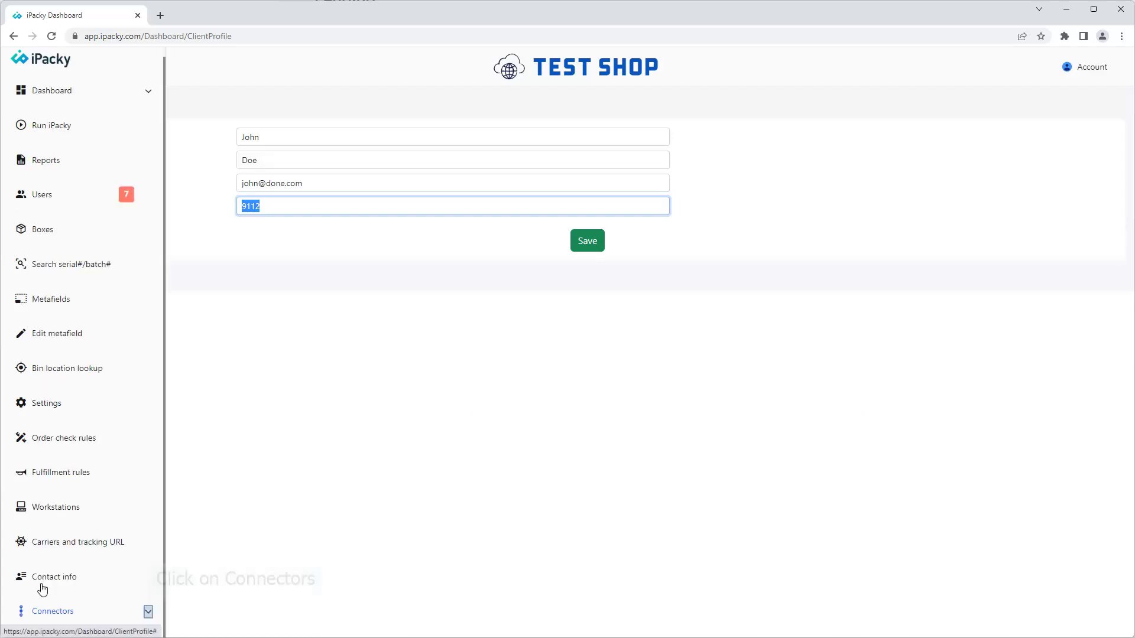
click(147, 610)
scroll(126, 547, down, 2)
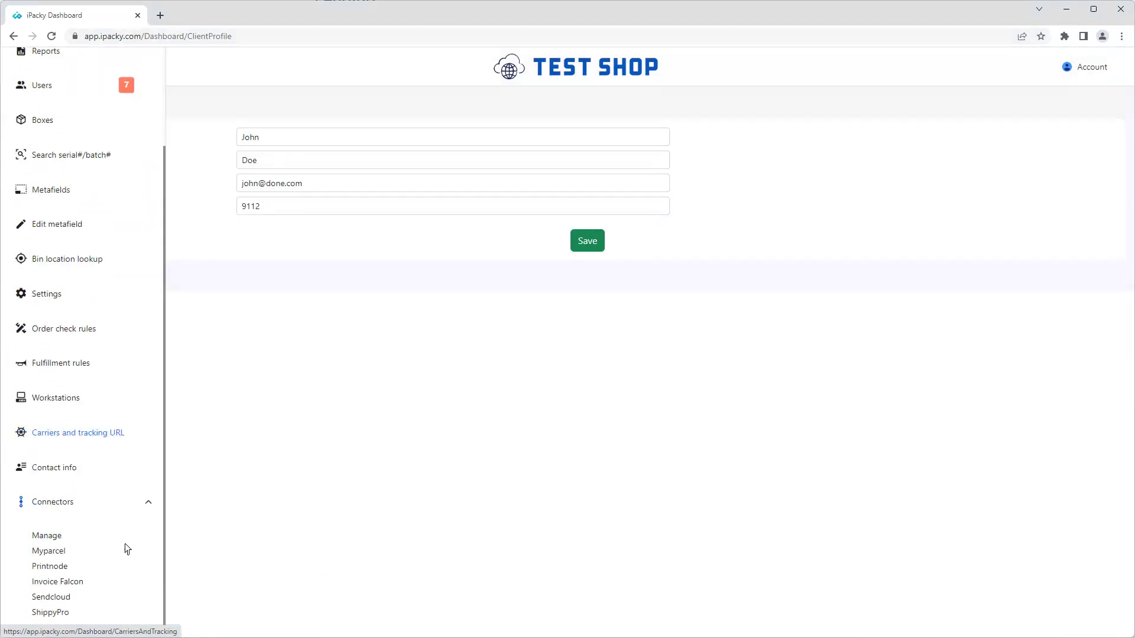